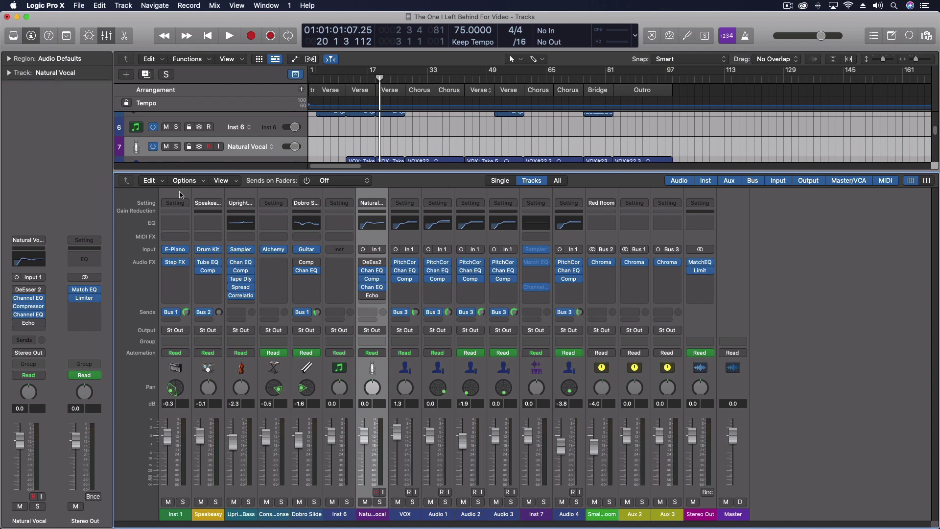
# Step: Select the Inst 1 and Speakeasy strips and view Inst 1's Setting menu without changing anything
pyautogui.click(180, 194)
pyautogui.click(218, 196)
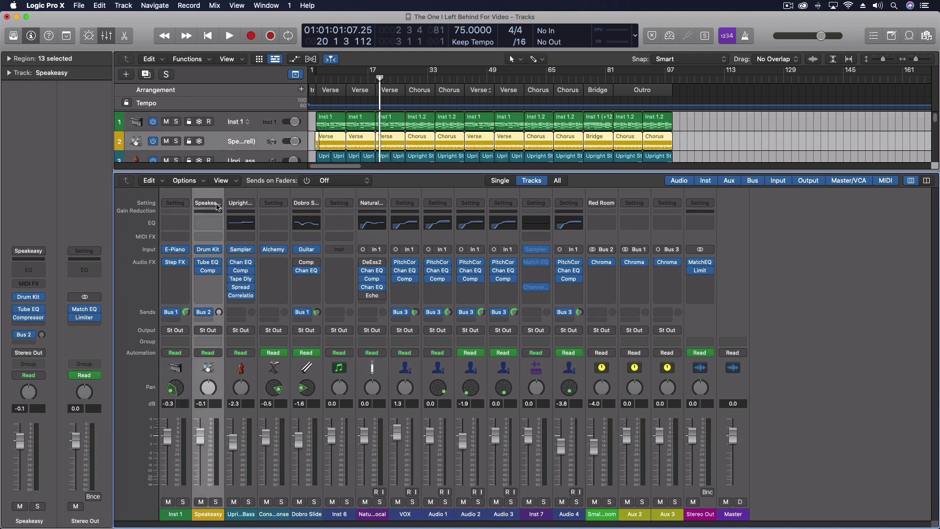
pyautogui.click(182, 205)
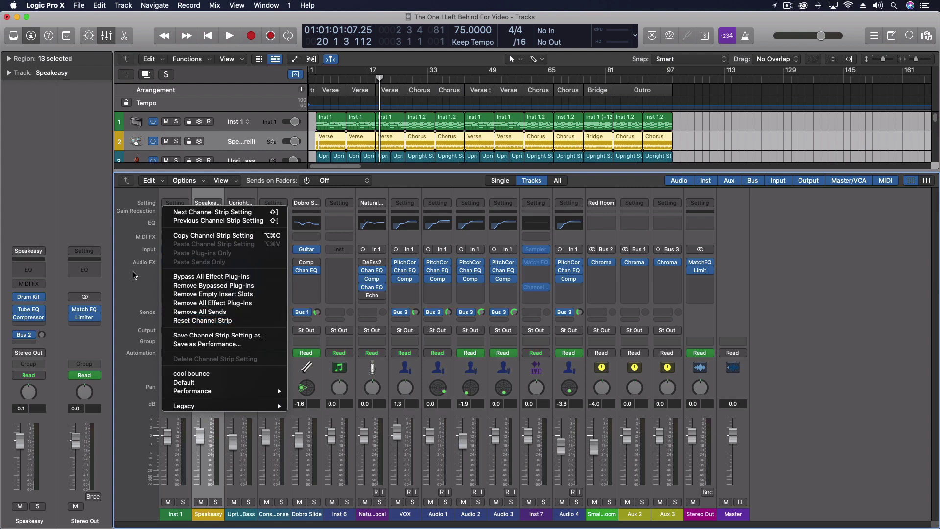
pyautogui.click(136, 275)
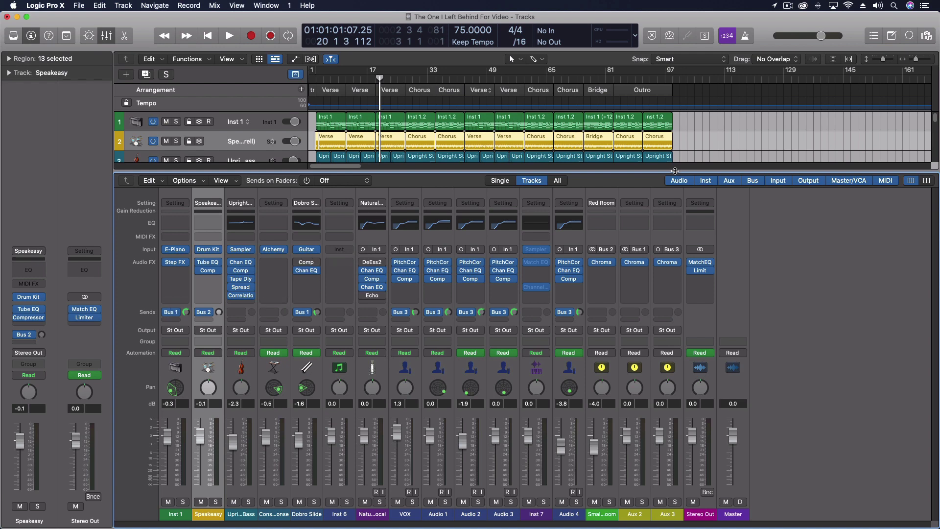
# Step: Remove the empty insert slot from the Inst 7 strip
pyautogui.click(538, 515)
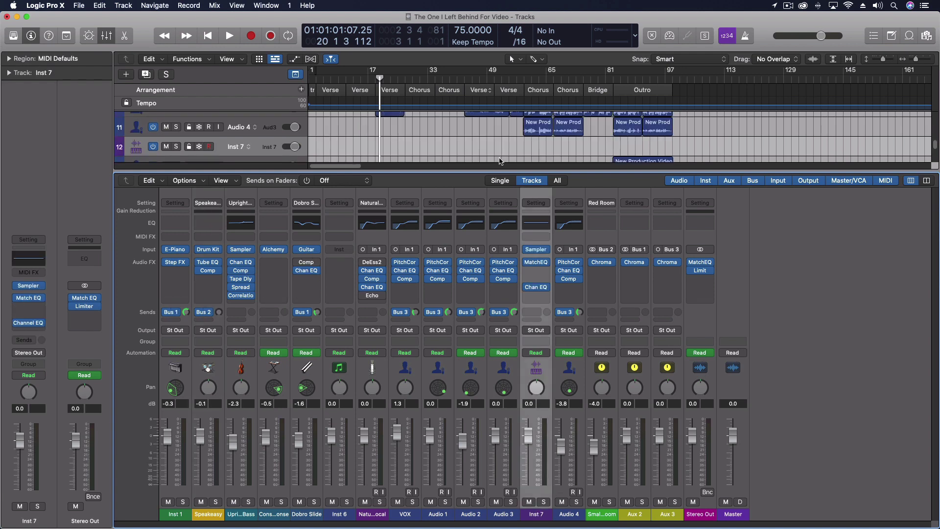
pyautogui.click(536, 203)
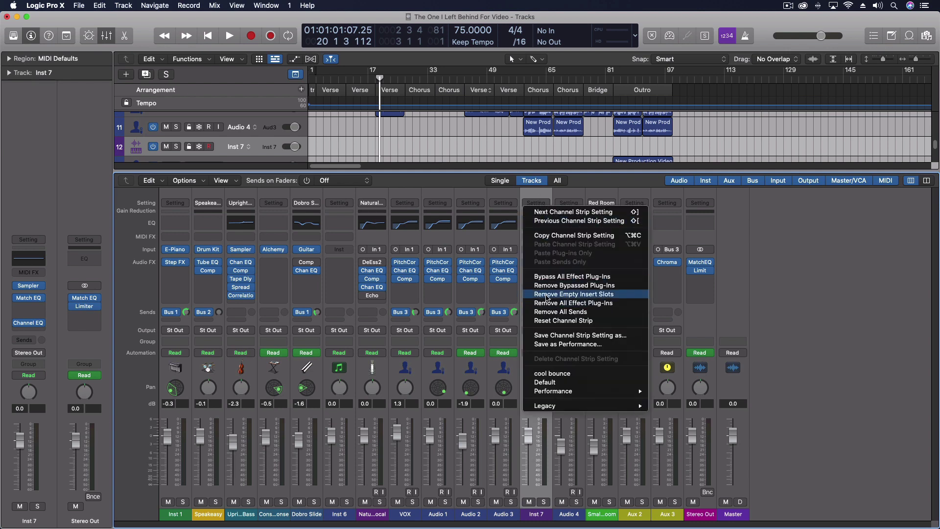
pyautogui.click(546, 295)
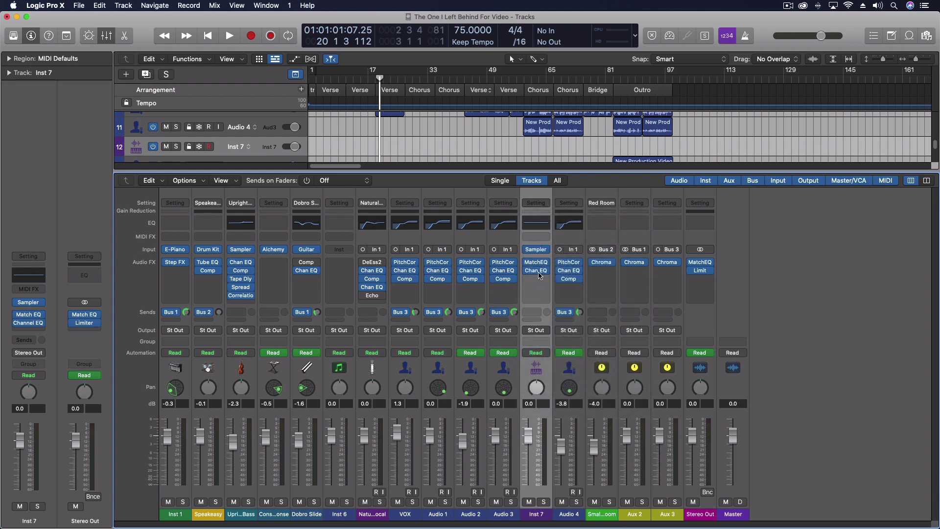
# Step: Remove the bypassed plug-ins and empty insert slots from the Natural Vocal strip, then select Inst 1
pyautogui.click(372, 203)
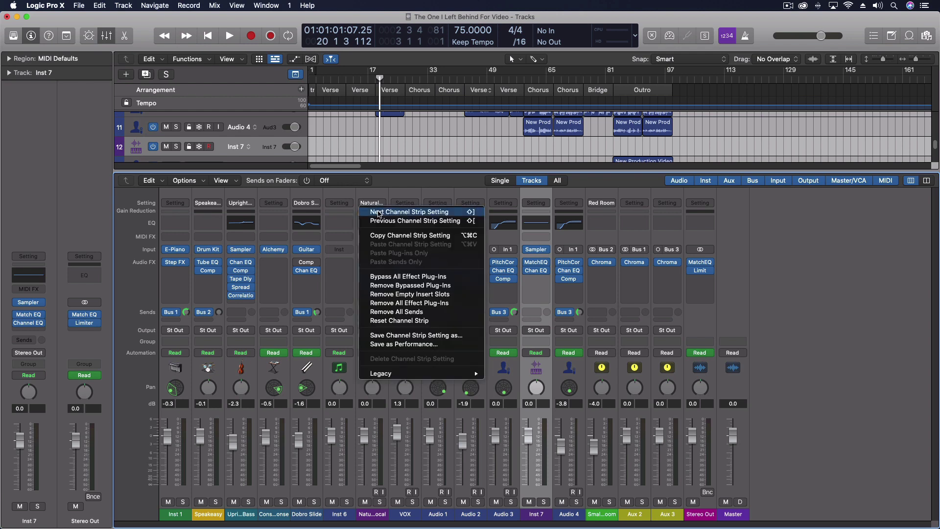
pyautogui.click(392, 286)
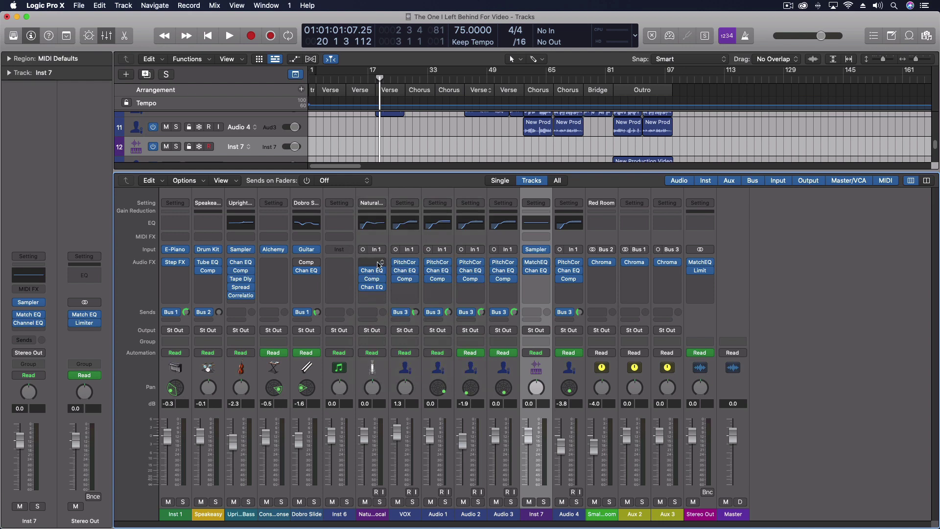
pyautogui.click(372, 203)
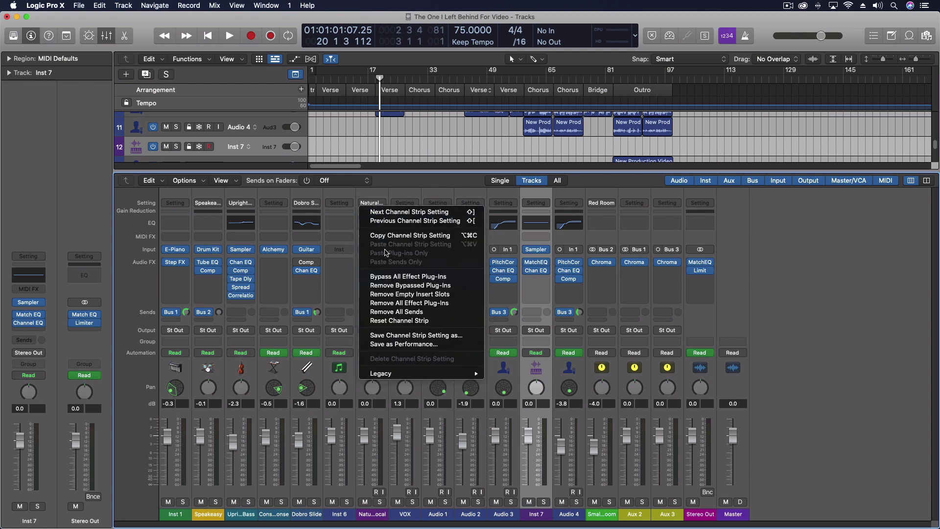
pyautogui.click(392, 294)
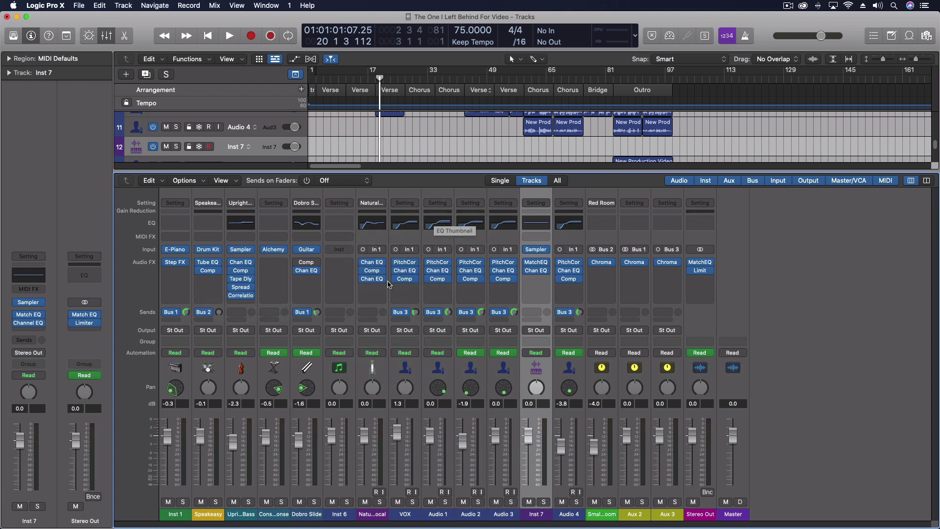
pyautogui.click(188, 514)
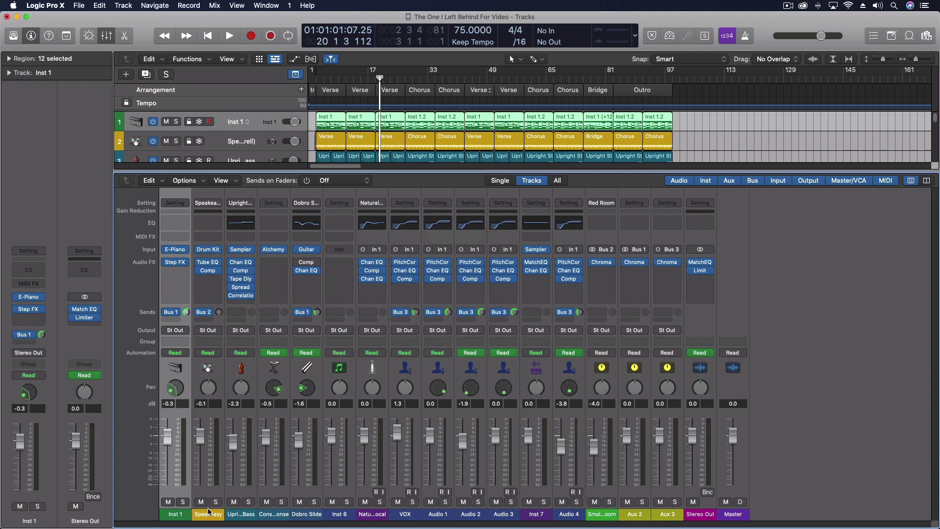
# Step: Select all strips through Stereo Out, remove bypassed plug-ins and empty slots, then bypass all remaining effects
pyautogui.keyDown('shift'); pyautogui.click(691, 517); pyautogui.keyUp('shift')
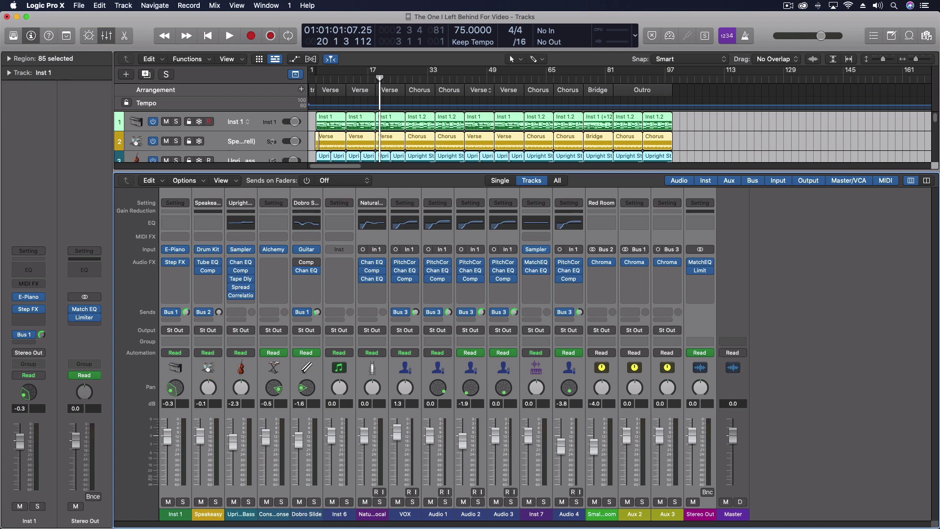
pyautogui.click(177, 204)
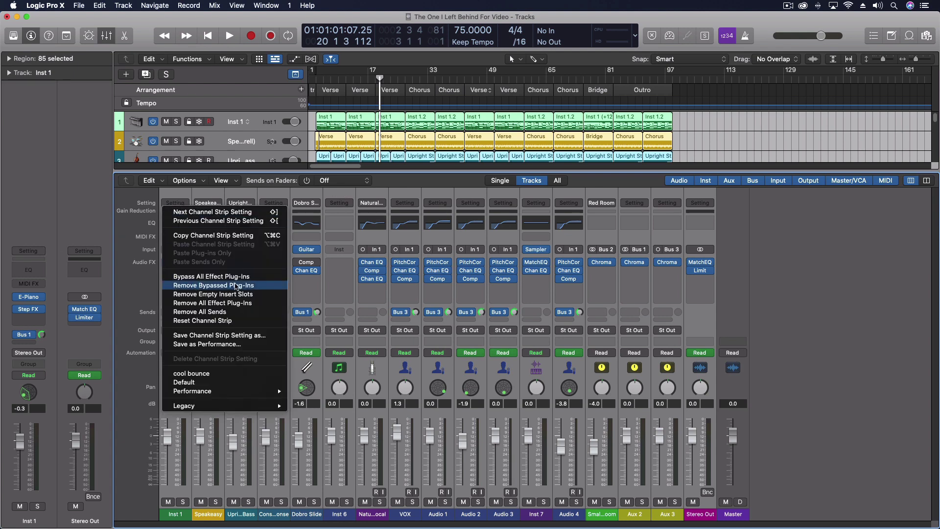
pyautogui.click(251, 287)
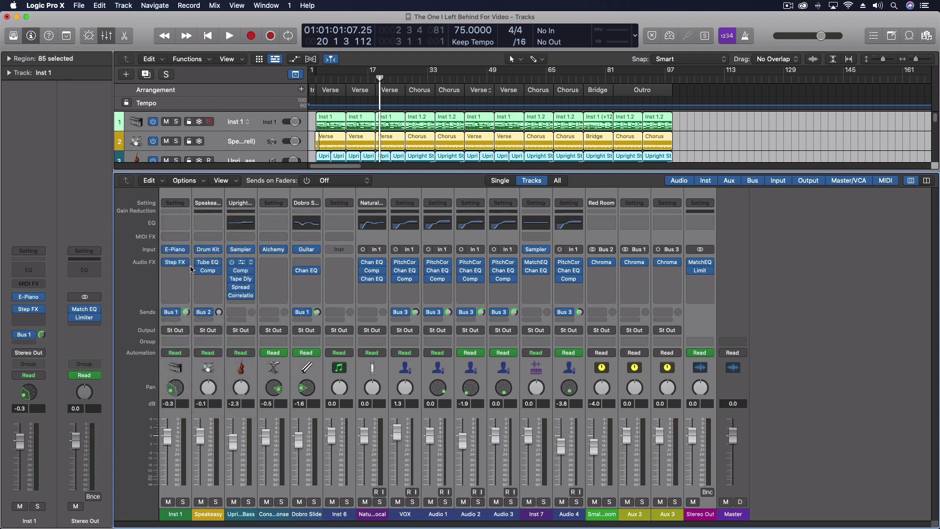
pyautogui.click(176, 203)
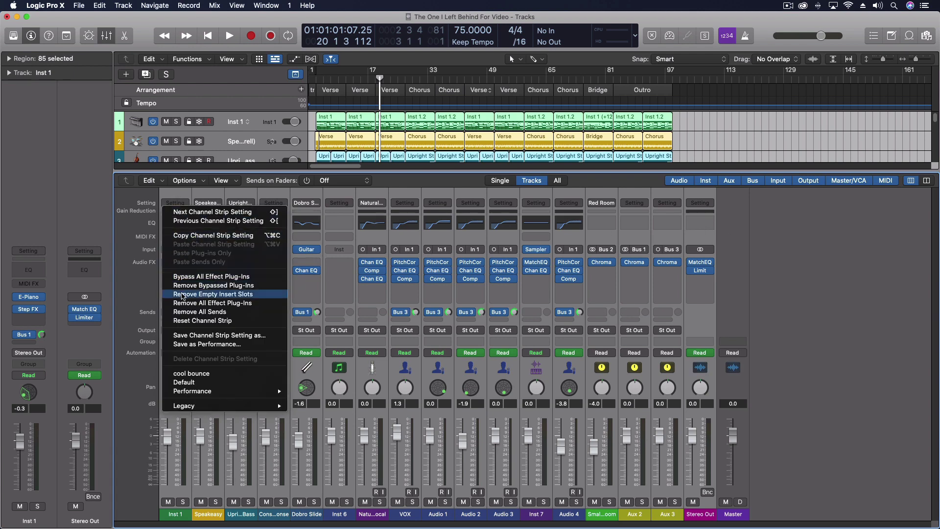
pyautogui.click(224, 293)
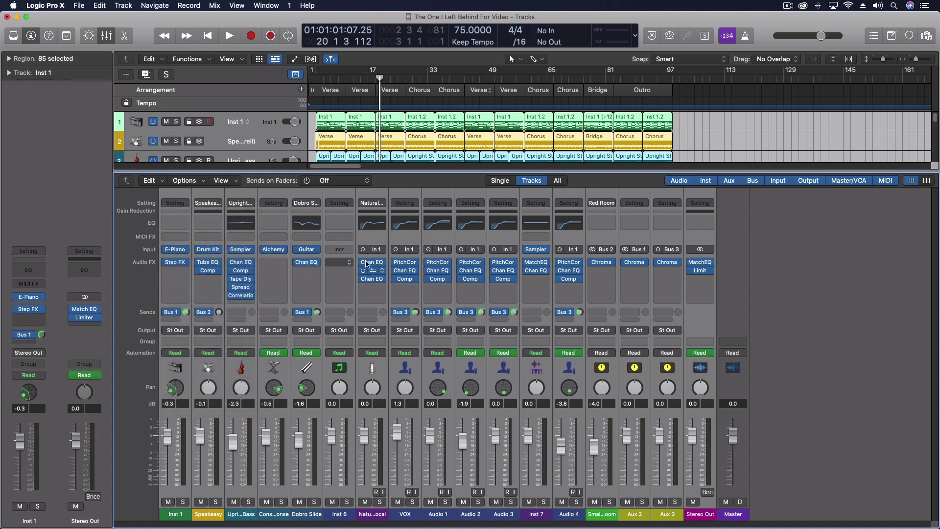
pyautogui.click(175, 203)
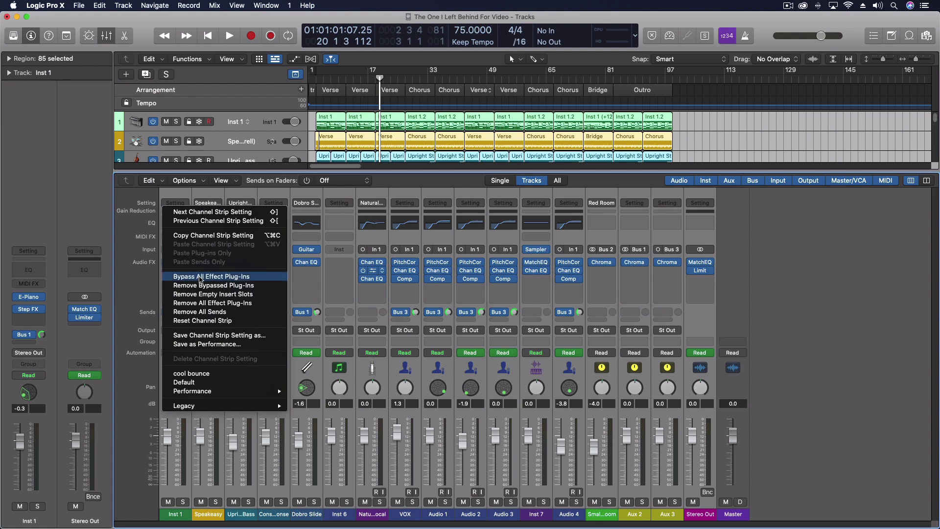
pyautogui.click(211, 276)
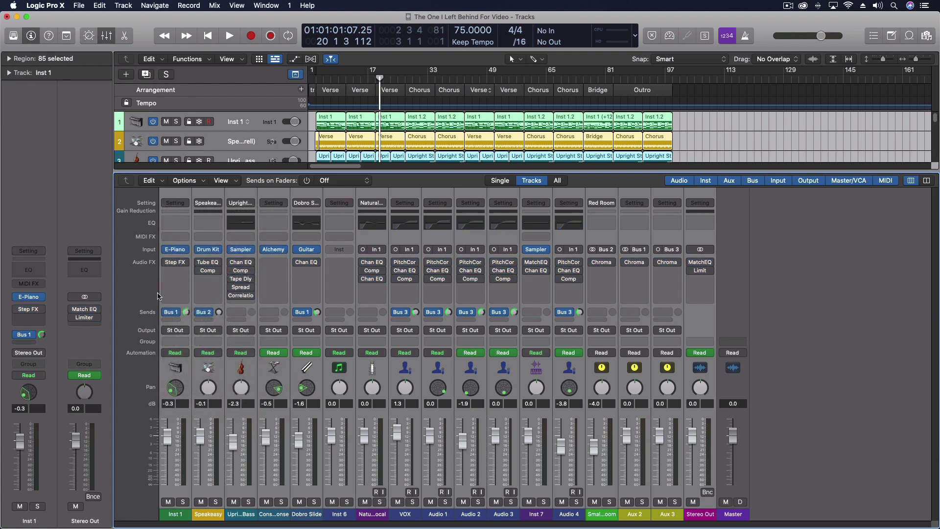
# Step: Remove all effect plug-ins from the selected strips, then undo to bring them back
pyautogui.click(174, 204)
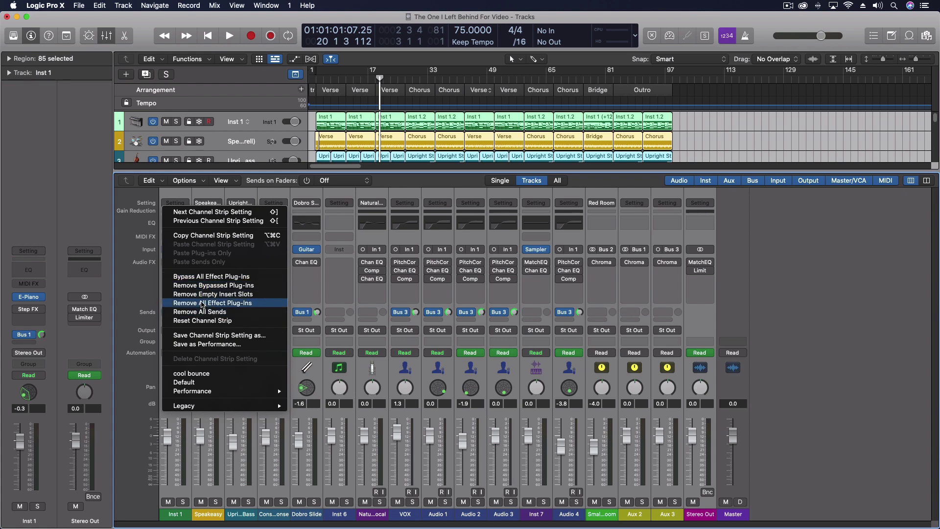
pyautogui.click(202, 303)
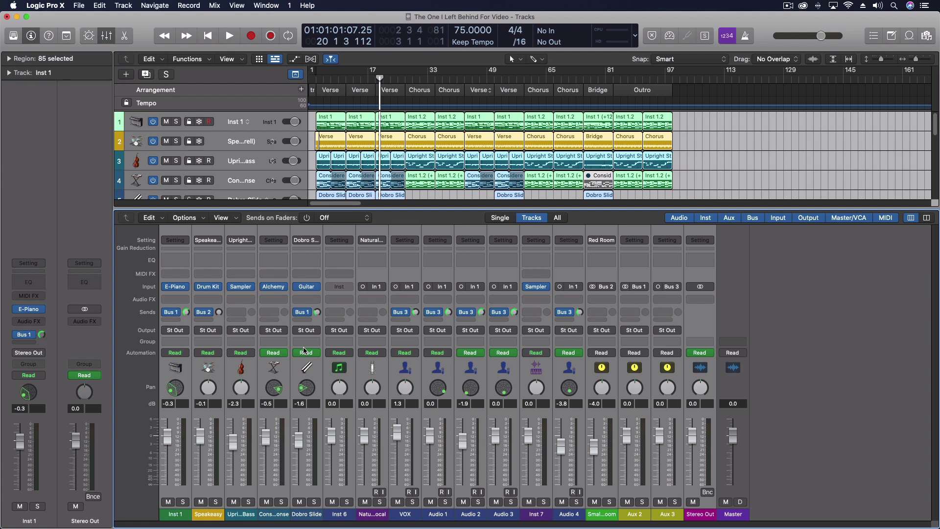
pyautogui.press('super+z')
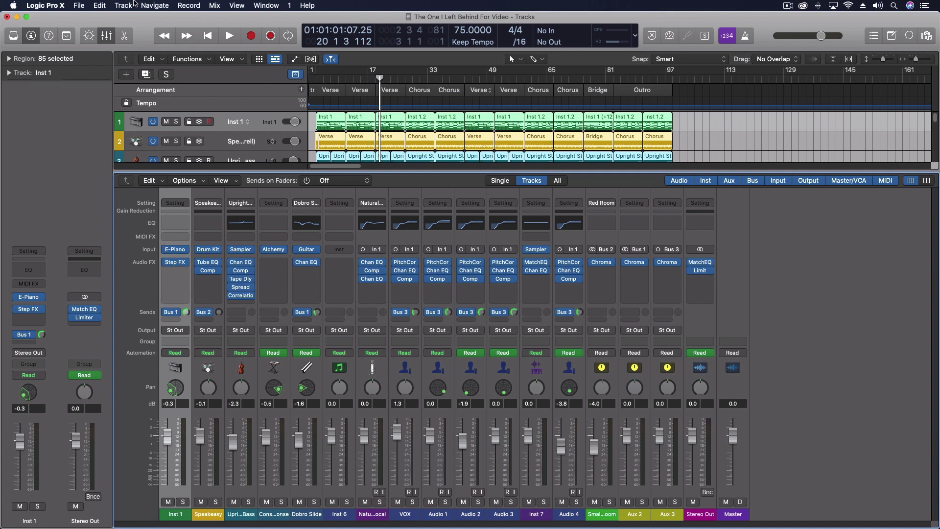
# Step: Create a project alternative named 'The One I Left Behind For Video (Start over)', saving current changes
pyautogui.click(80, 5)
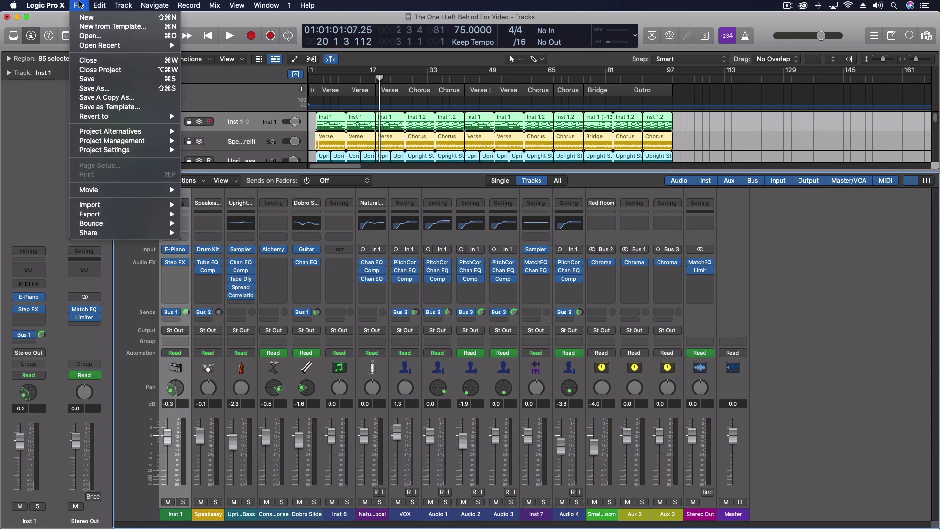
pyautogui.moveTo(83, 135)
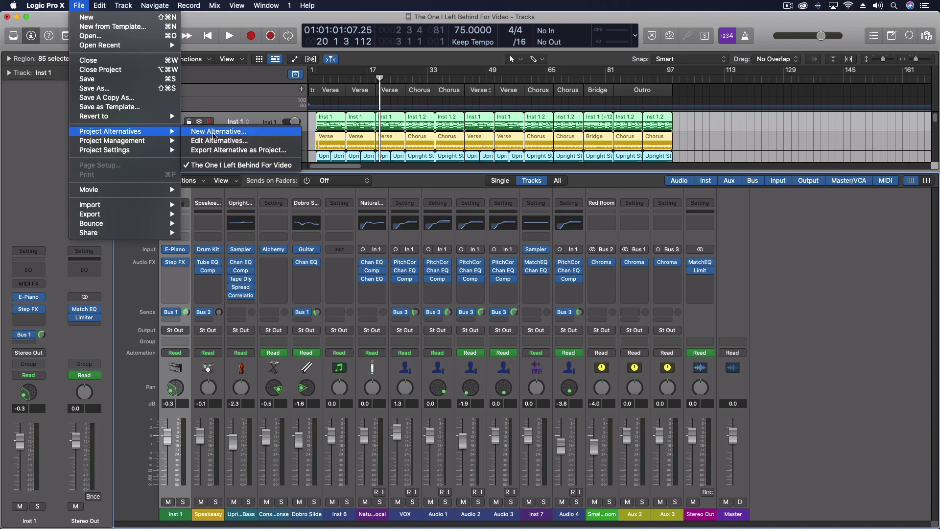
pyautogui.click(214, 132)
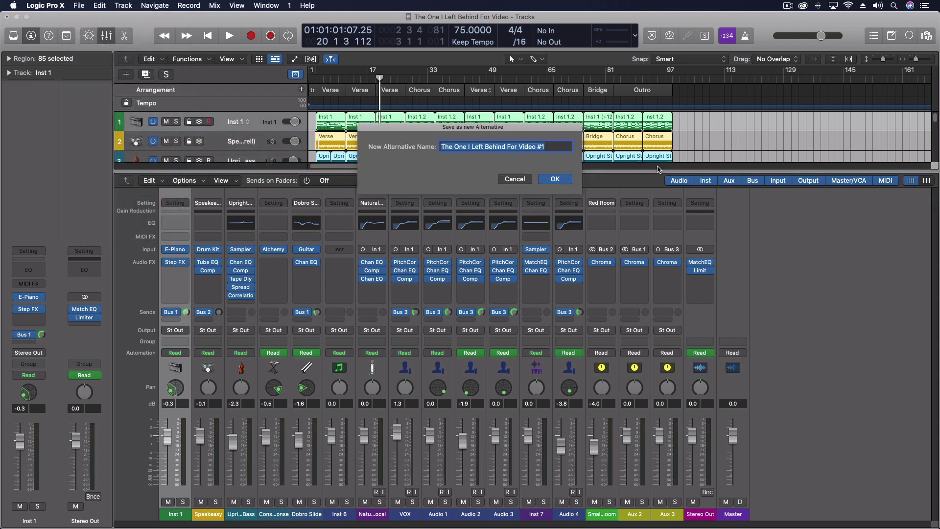
pyautogui.click(552, 147)
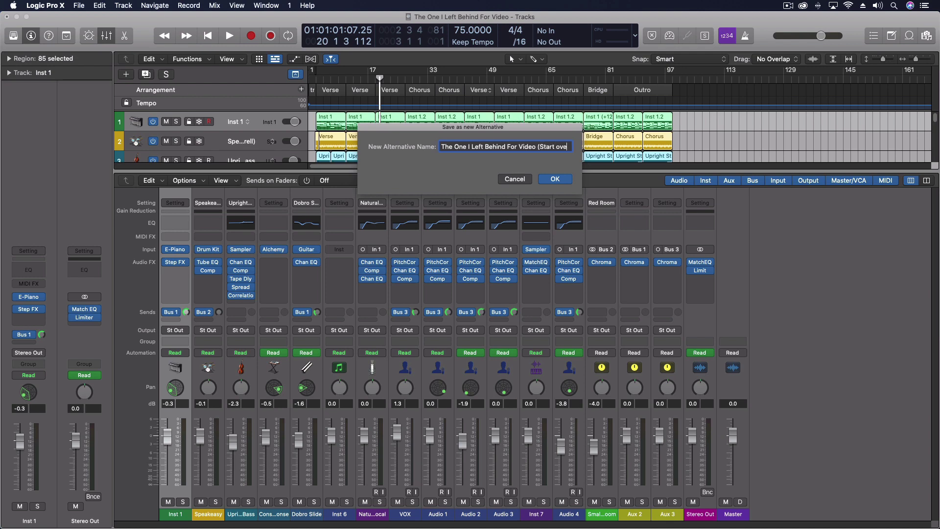
pyautogui.write(')')
pyautogui.press('Return')
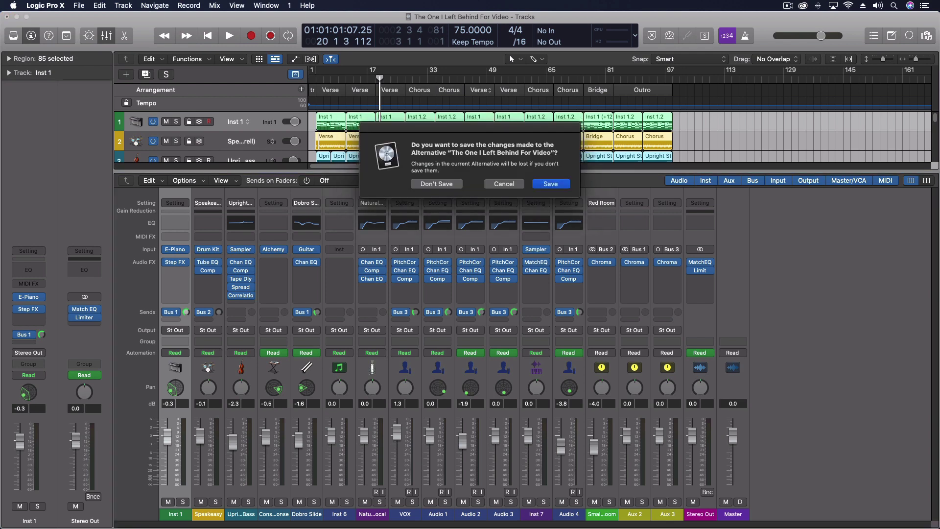
pyautogui.click(549, 185)
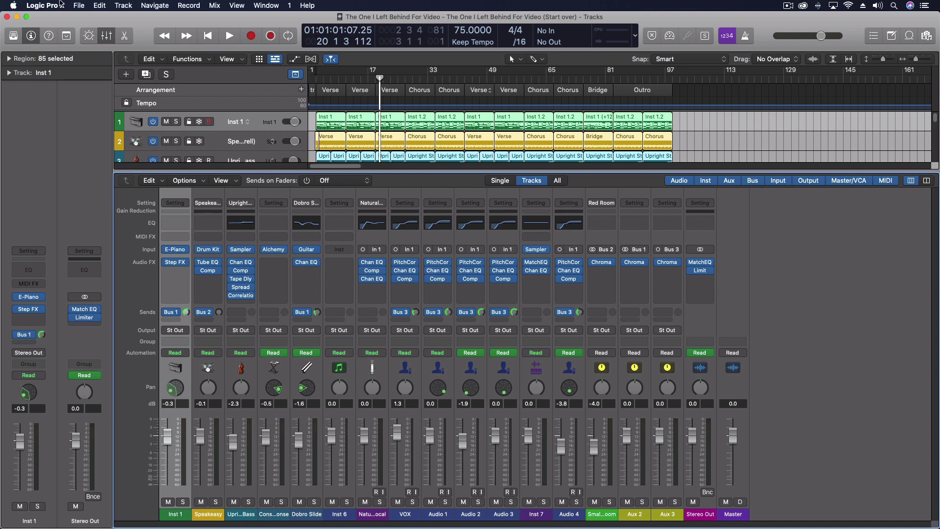
# Step: Select every strip through Stereo Out and remove all their effect plug-ins and sends
pyautogui.click(78, 5)
pyautogui.click(77, 3)
pyautogui.keyDown('shift'); pyautogui.click(707, 518); pyautogui.keyUp('shift')
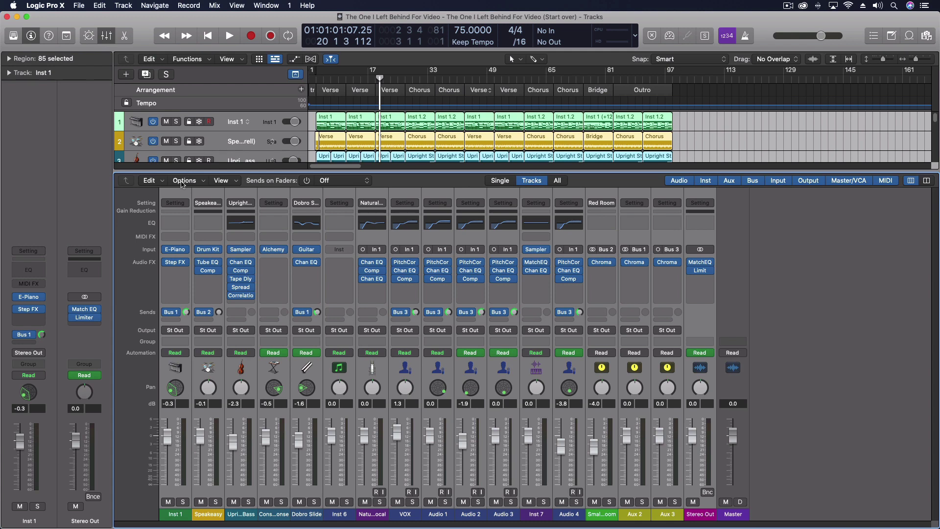
pyautogui.click(175, 203)
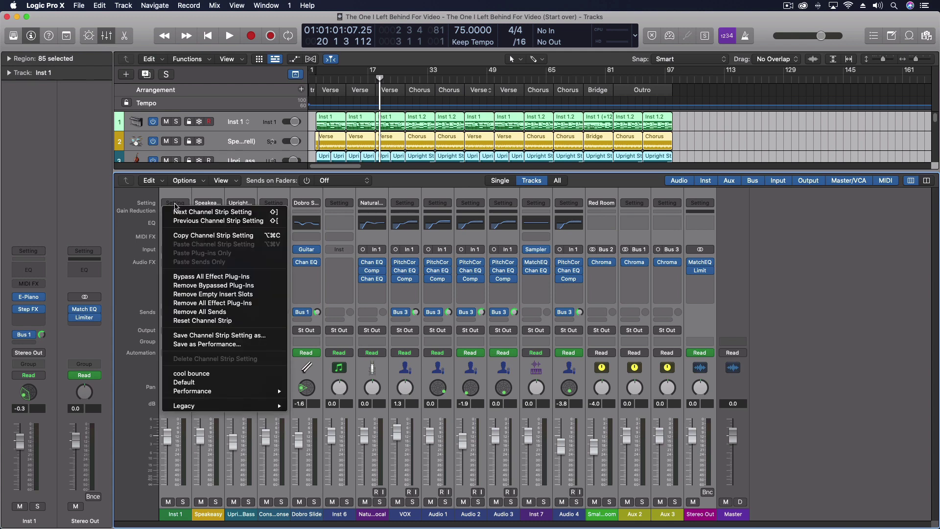
pyautogui.click(197, 303)
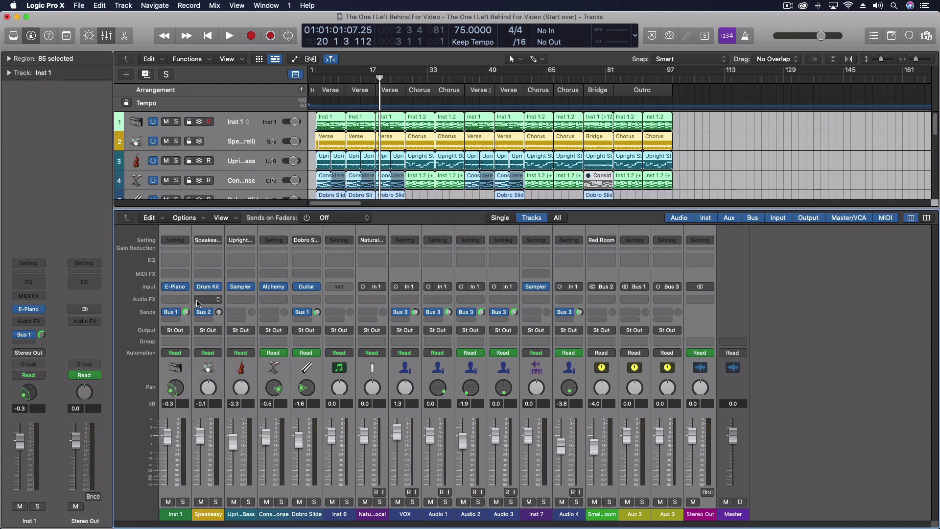
pyautogui.click(183, 240)
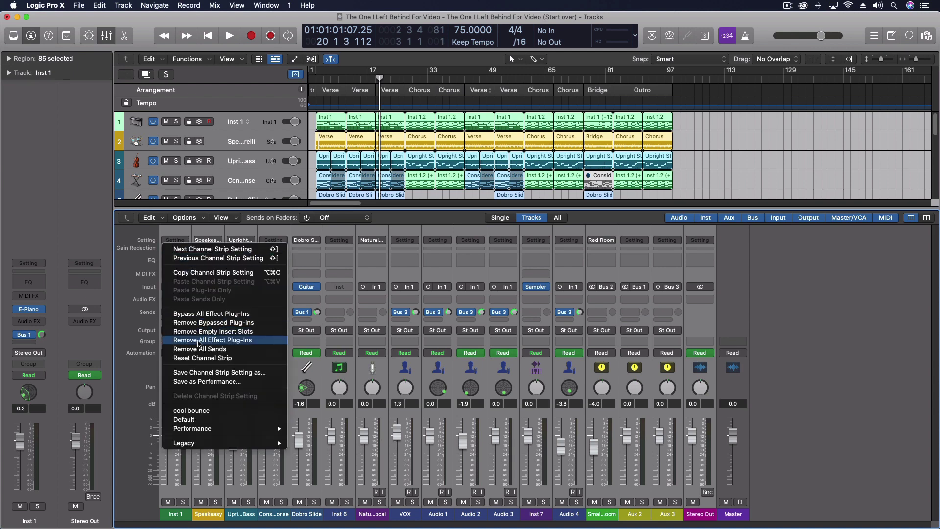
pyautogui.click(200, 349)
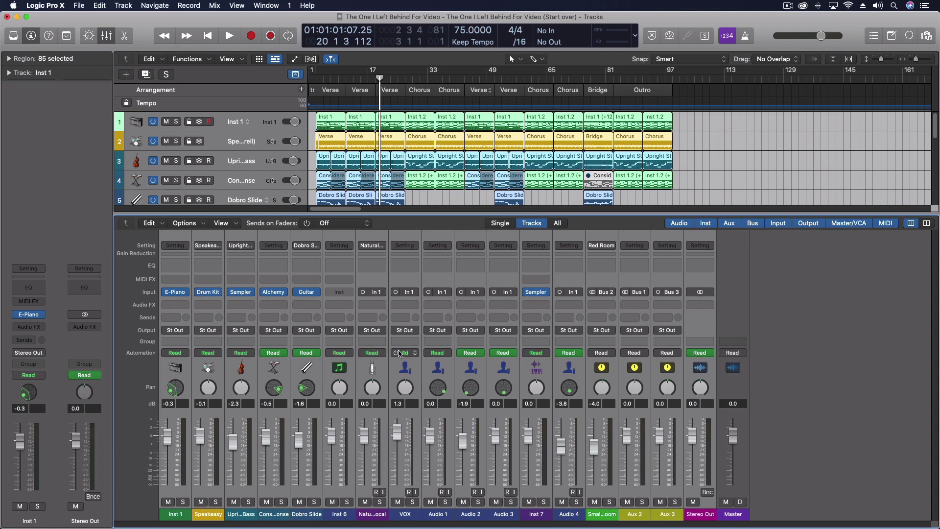
# Step: Save the Start over changes and return to the 'The One I Left Behind For Video' alternative
pyautogui.click(79, 5)
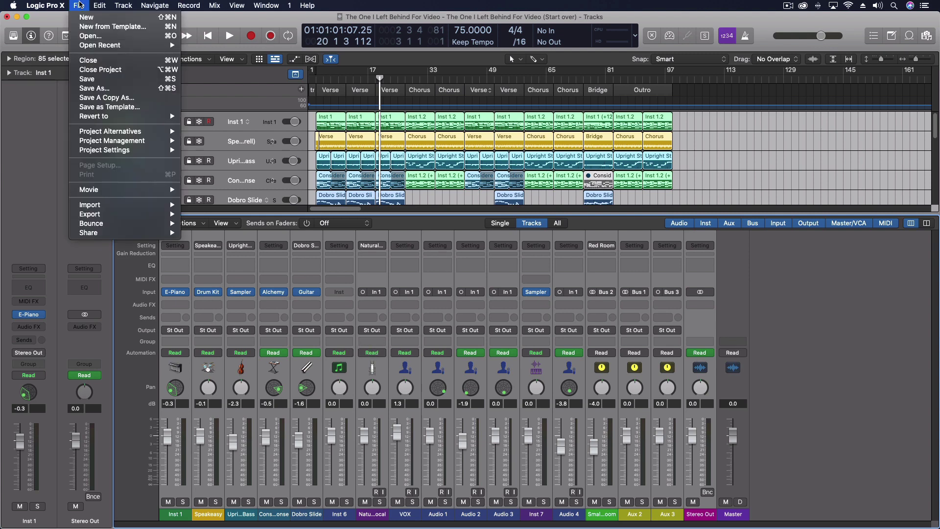
pyautogui.moveTo(98, 132)
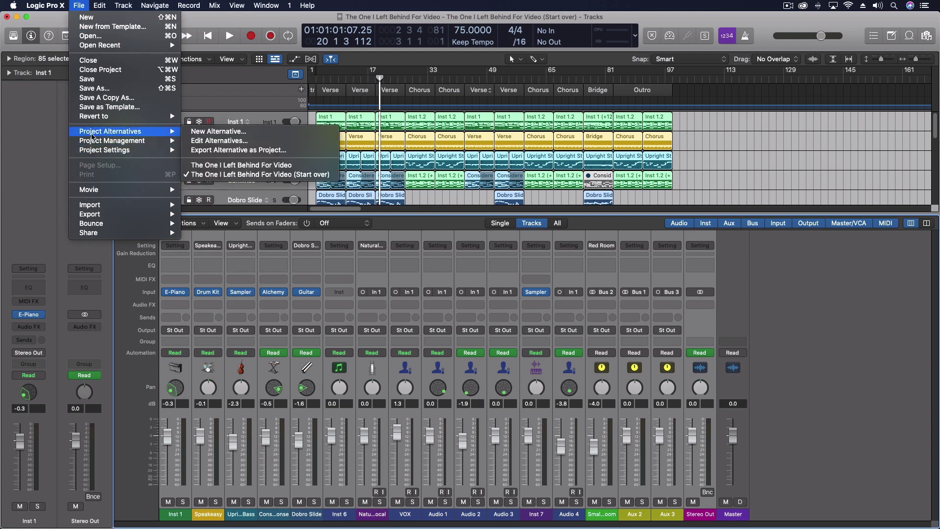
pyautogui.click(218, 166)
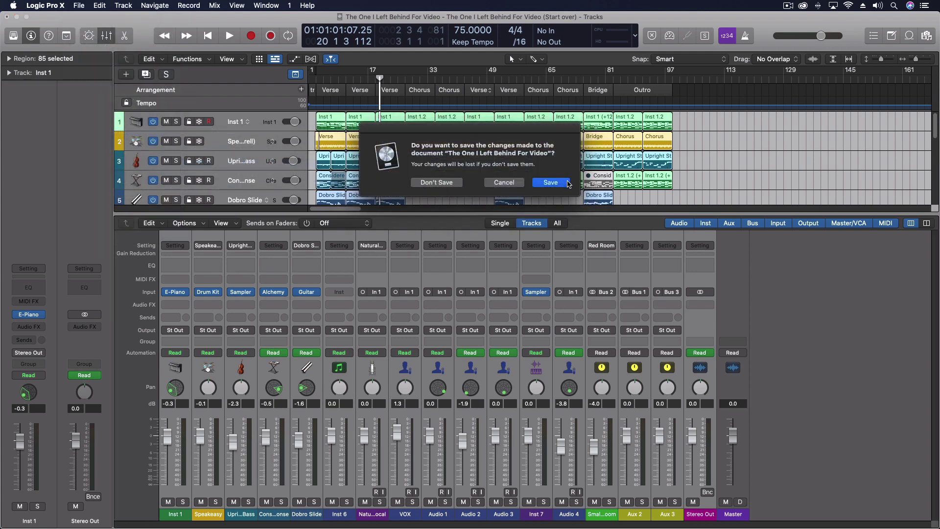
pyautogui.click(551, 182)
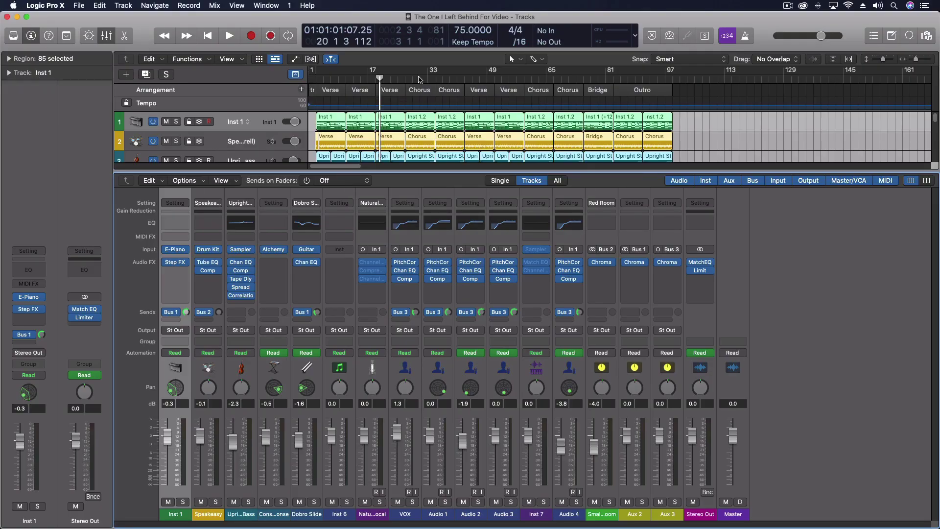
# Step: Load the '(Start over)' alternative and drag the divider down to enlarge the track area
pyautogui.click(79, 5)
pyautogui.moveTo(120, 132)
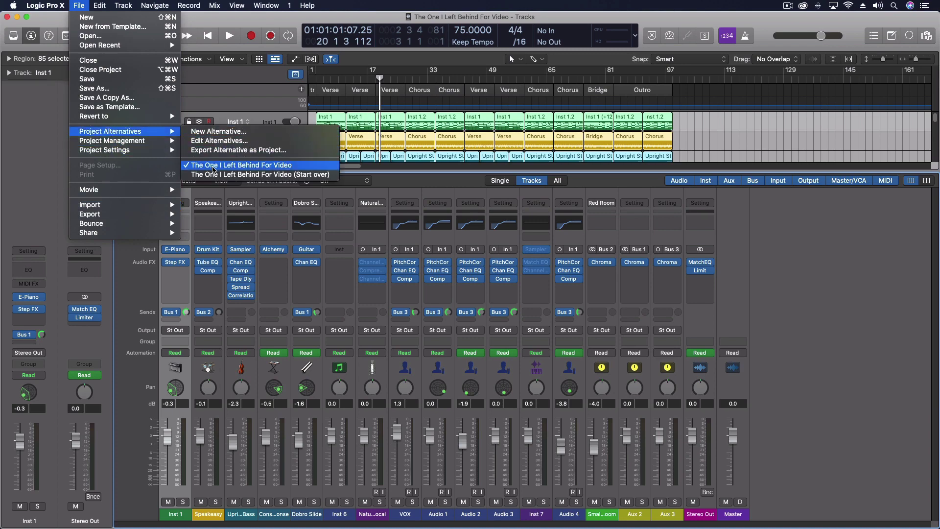
pyautogui.click(202, 175)
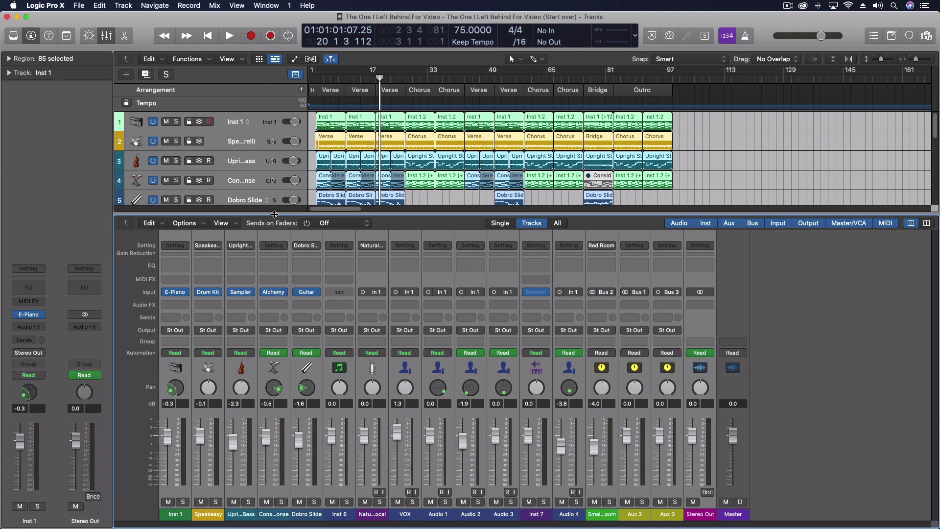
pyautogui.moveTo(275, 214); pyautogui.dragTo(285, 242)
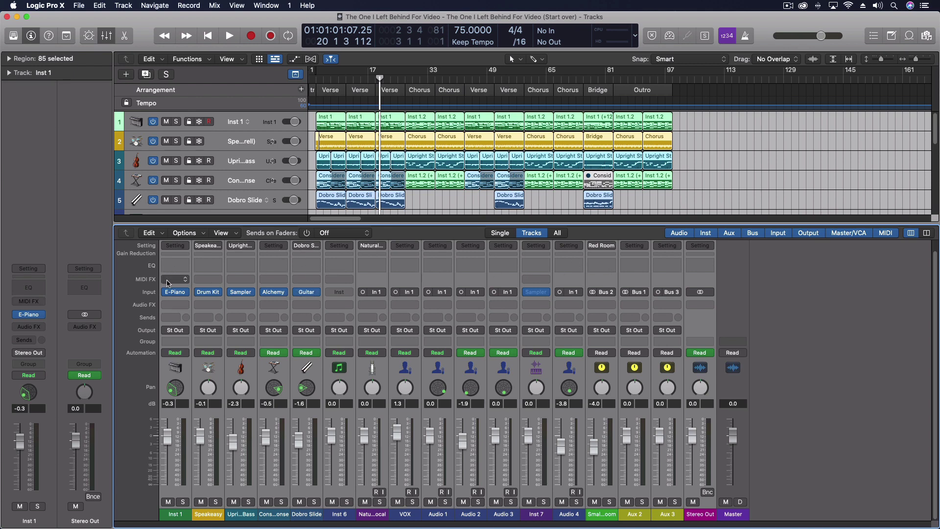
pyautogui.moveTo(184, 298)
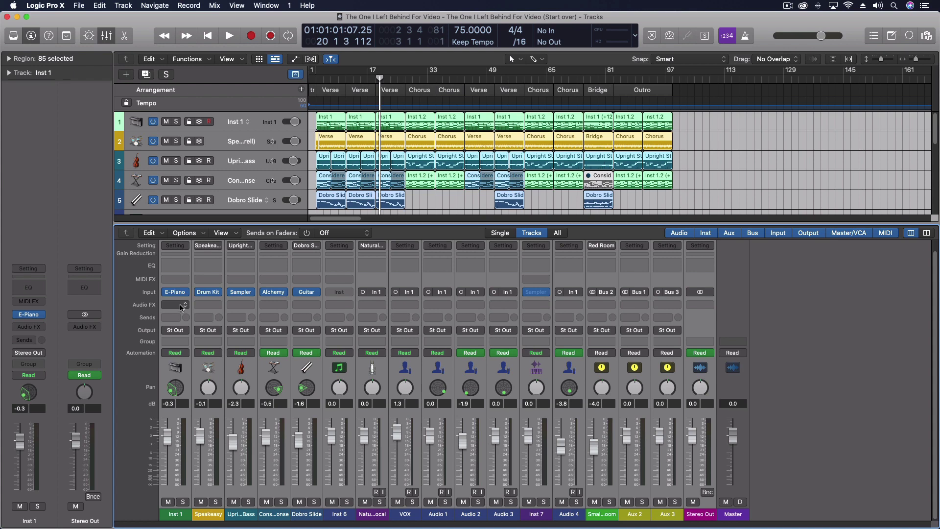